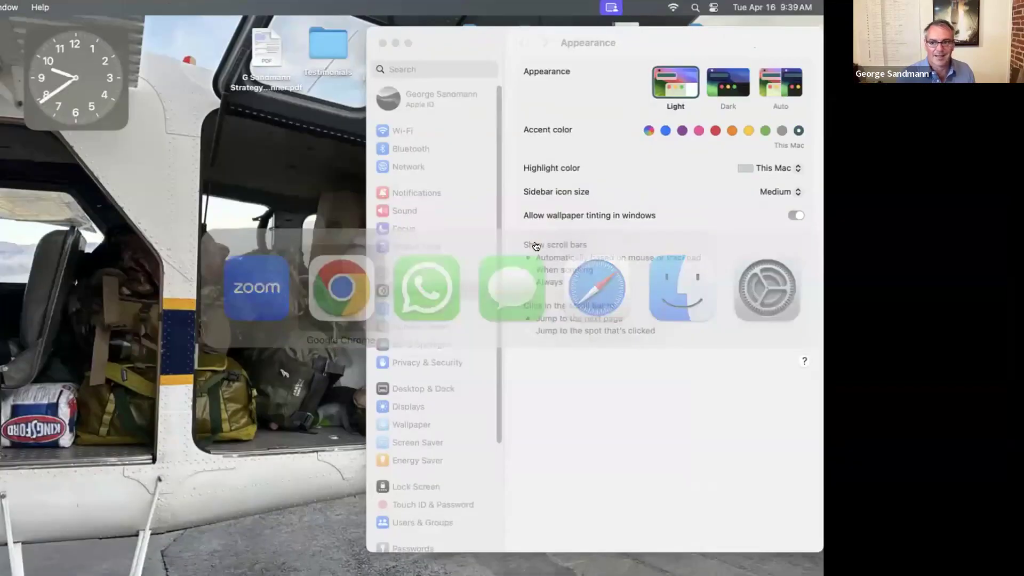
# Switch to Google Chrome and filter the data list to Dimension 2.
pyautogui.press('super+Tab')
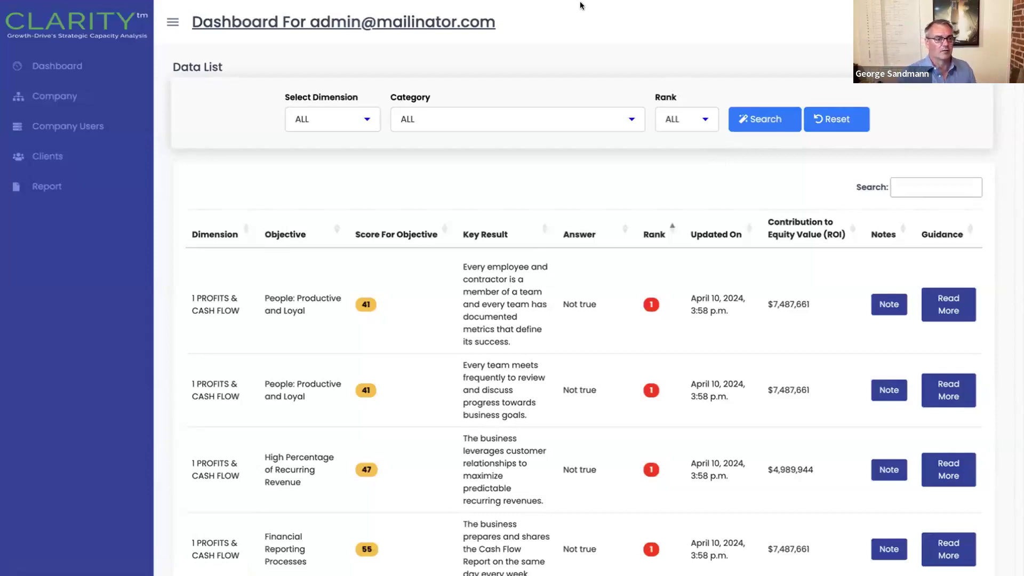
pyautogui.moveTo(234, 5)
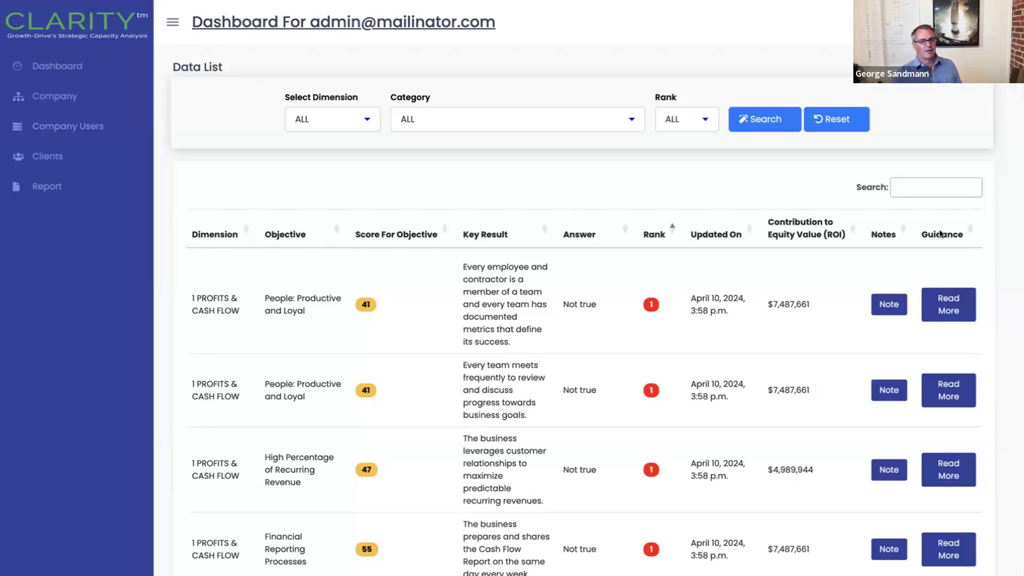
pyautogui.click(331, 118)
pyautogui.press('Escape')
pyautogui.click(761, 123)
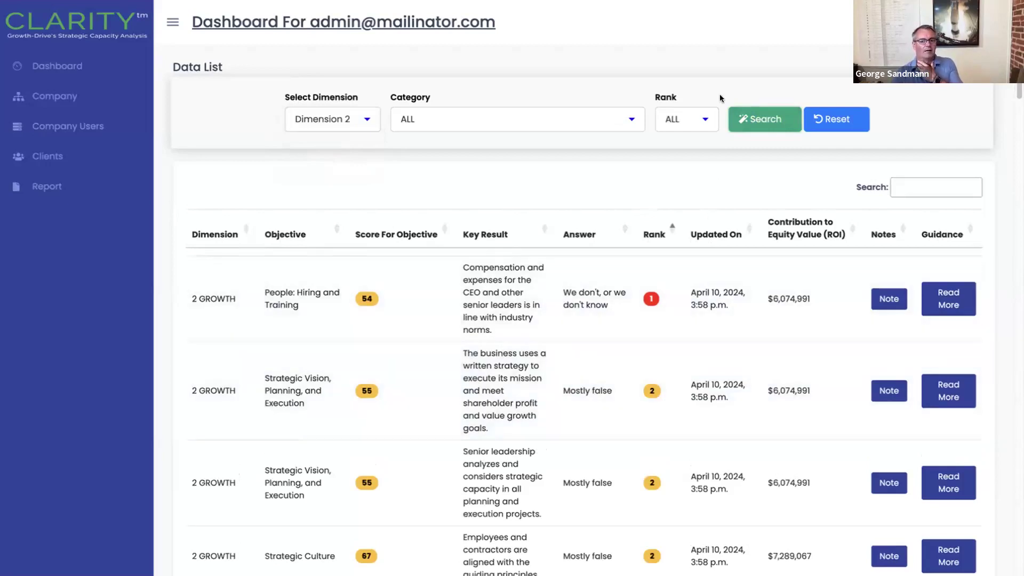
# Narrow the Dimension 2 results to rank 3 and sort them by Updated On.
pyautogui.click(691, 119)
pyautogui.click(683, 149)
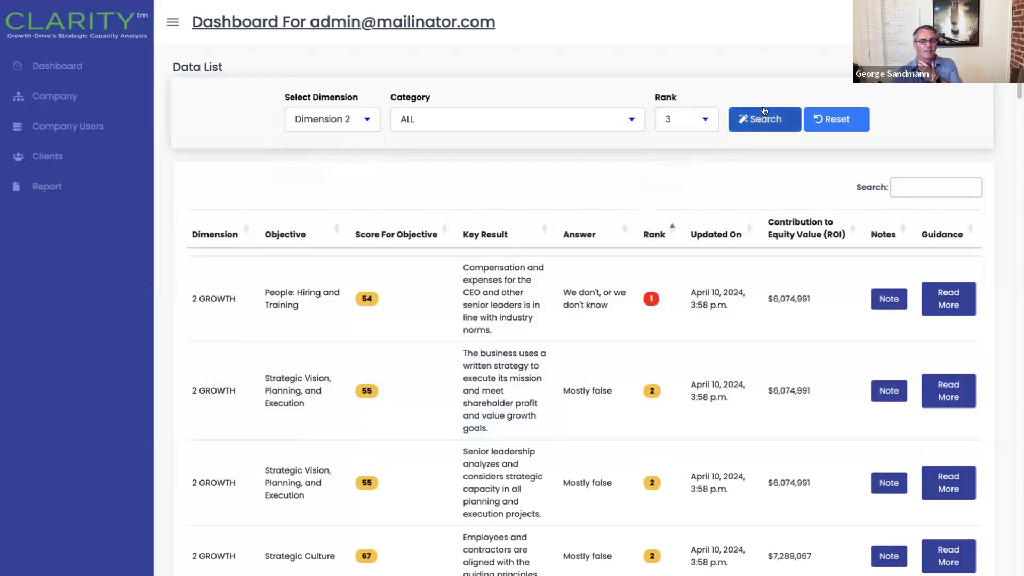
pyautogui.click(764, 119)
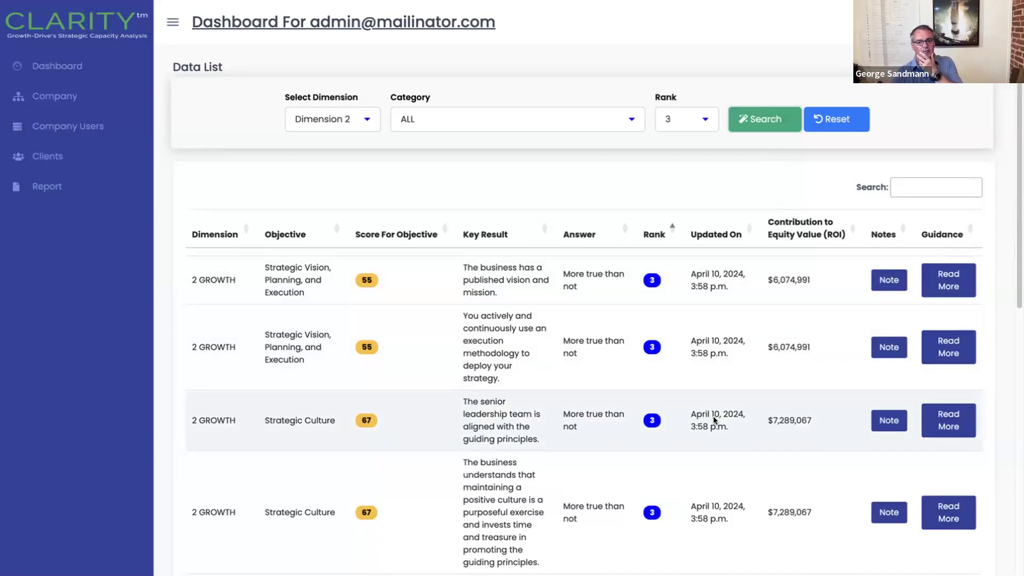
pyautogui.click(709, 235)
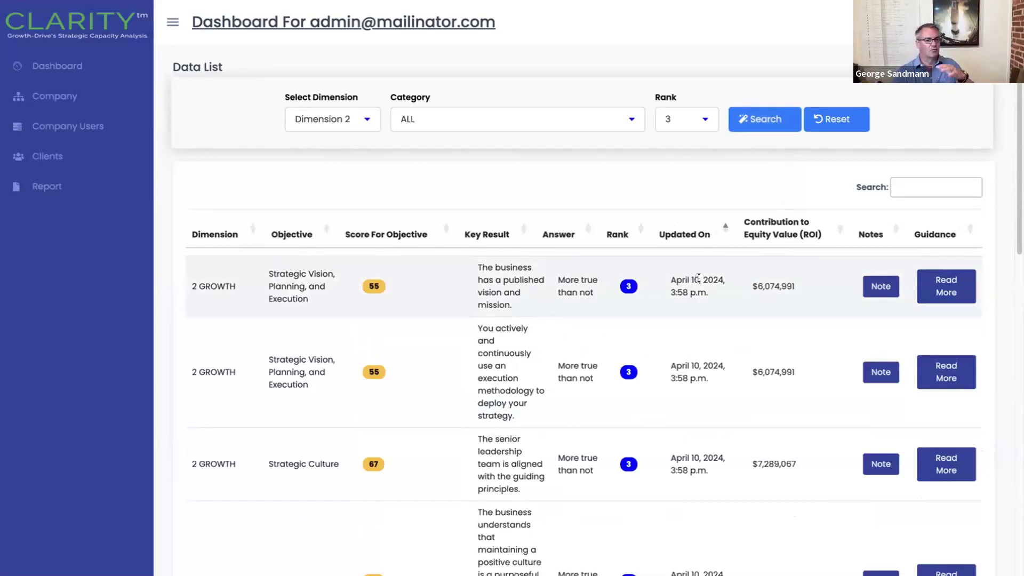
# Reset the filters and search the data list for "compen", looking through all matching key results.
pyautogui.click(826, 120)
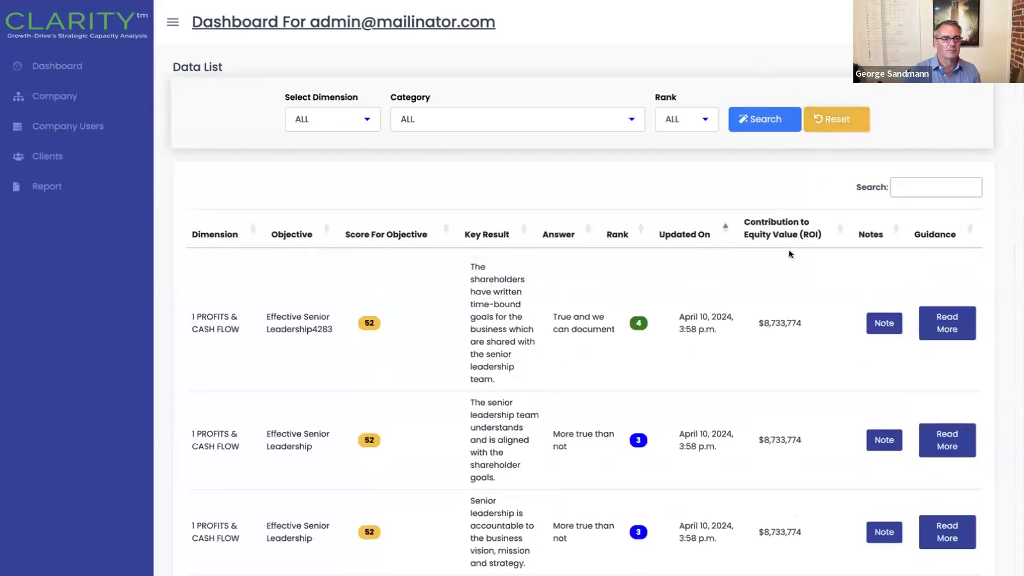
pyautogui.click(907, 188)
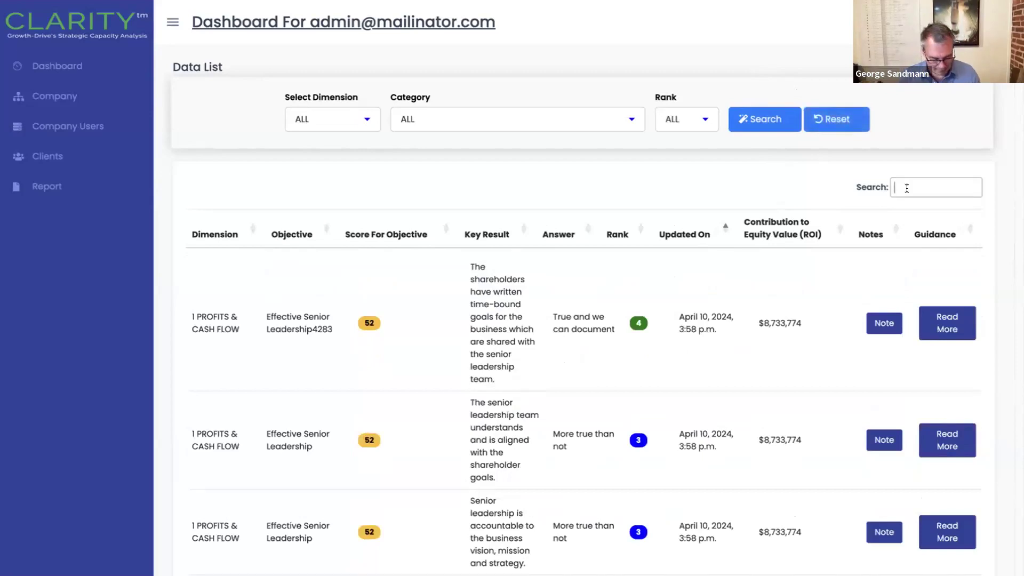
pyautogui.write('compen')
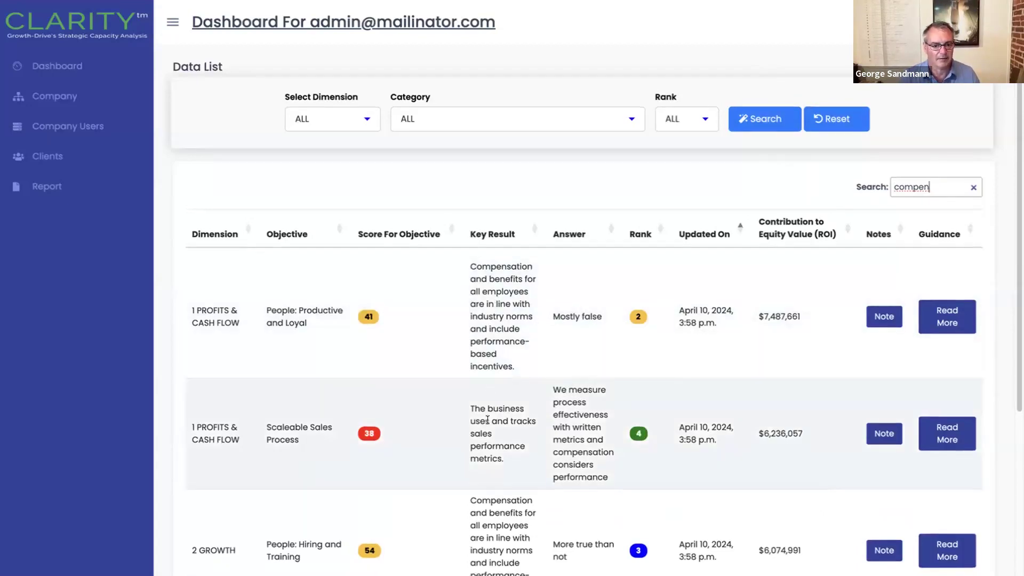
pyautogui.scroll(-3, 488, 420)
pyautogui.scroll(-2, 486, 398)
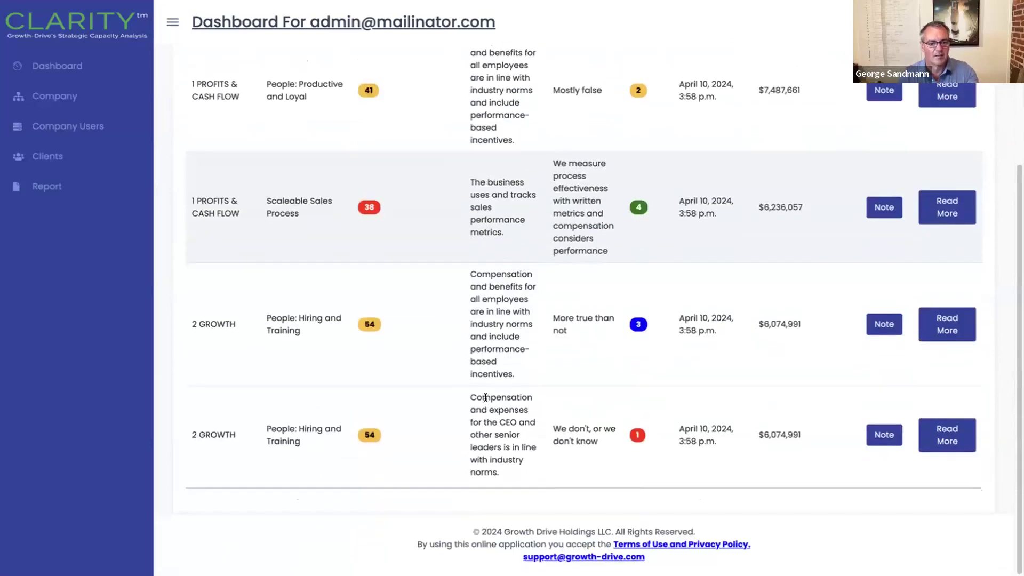
pyautogui.scroll(4, 485, 397)
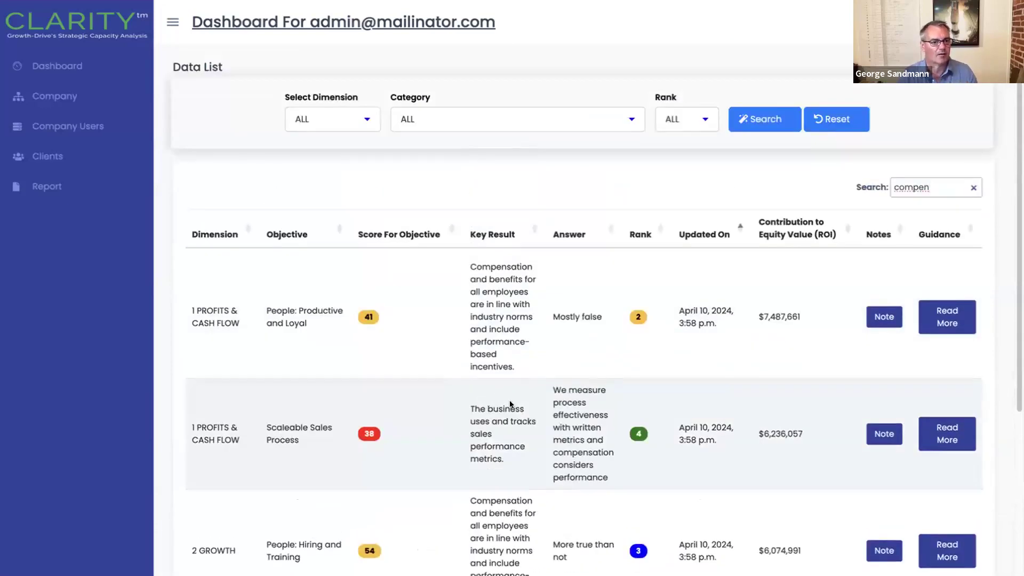
# Search the data list for "leadership" instead, look through the matching key results and clear the search.
pyautogui.doubleClick(897, 185)
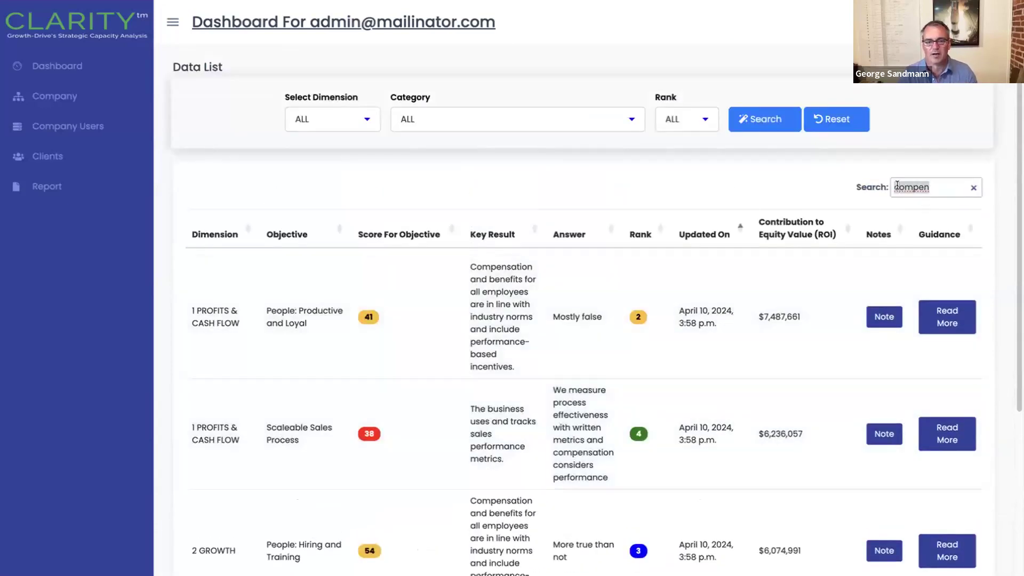
pyautogui.write('leadership')
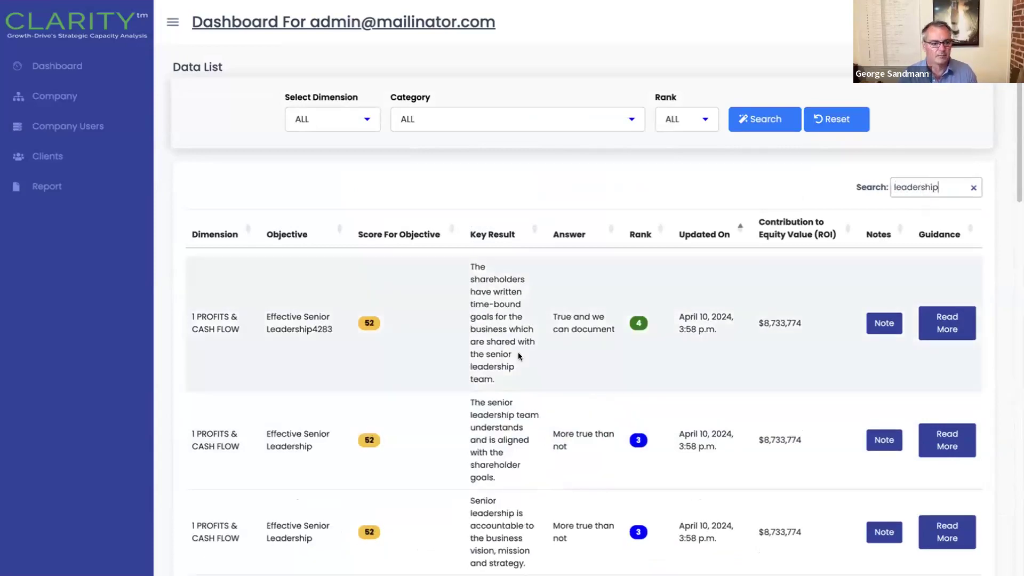
pyautogui.scroll(-4, 620, 387)
pyautogui.scroll(-15, 619, 385)
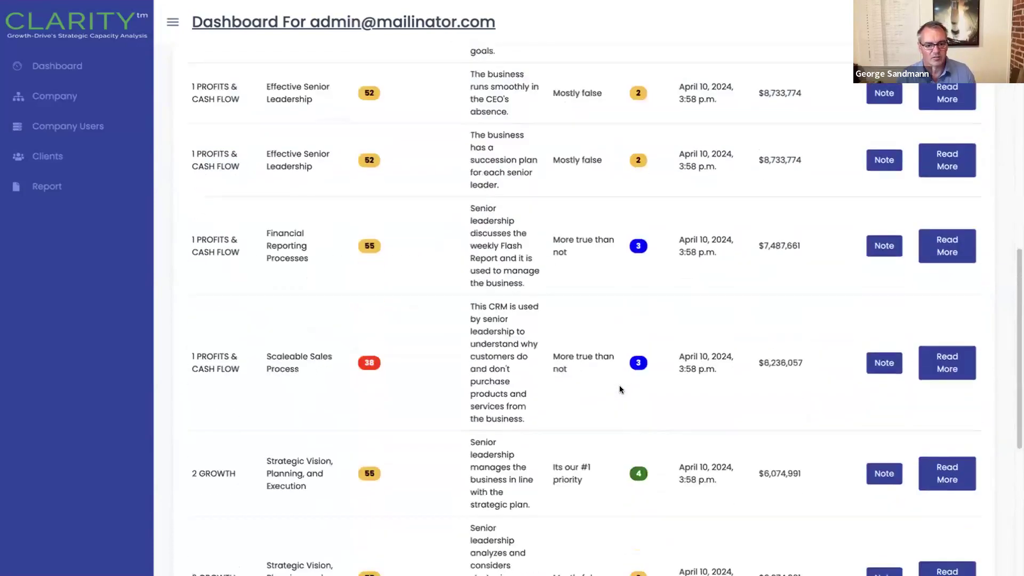
pyautogui.scroll(20, 620, 385)
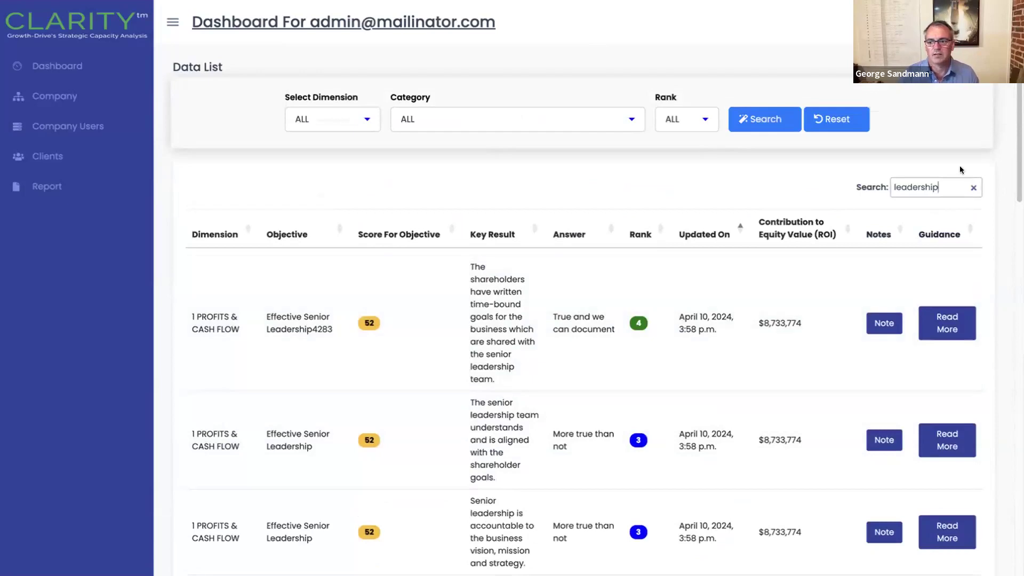
pyautogui.click(974, 186)
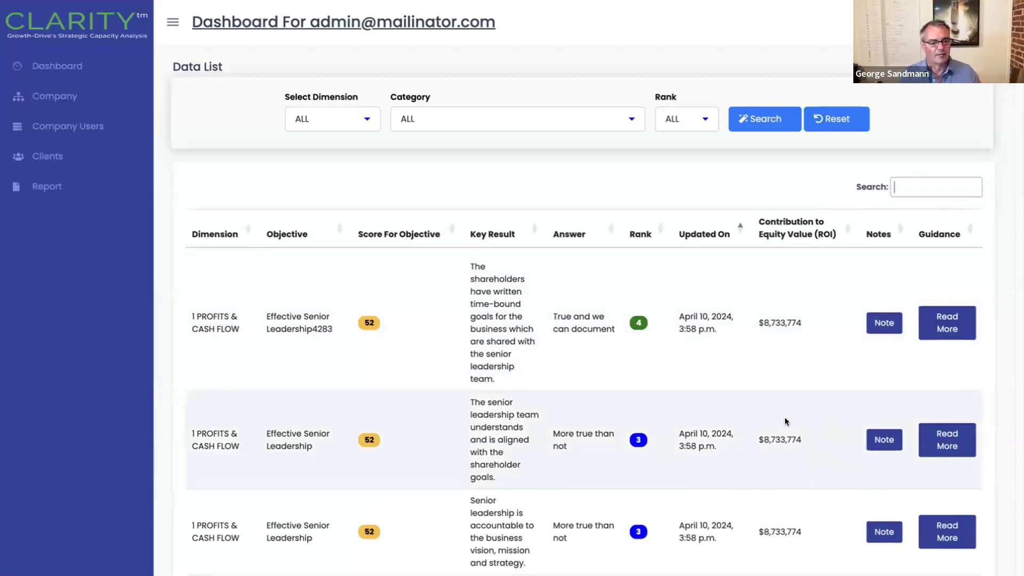
# Read the guidance for the key result about the business running smoothly in the CEO's absence, and close it.
pyautogui.scroll(-5, 785, 418)
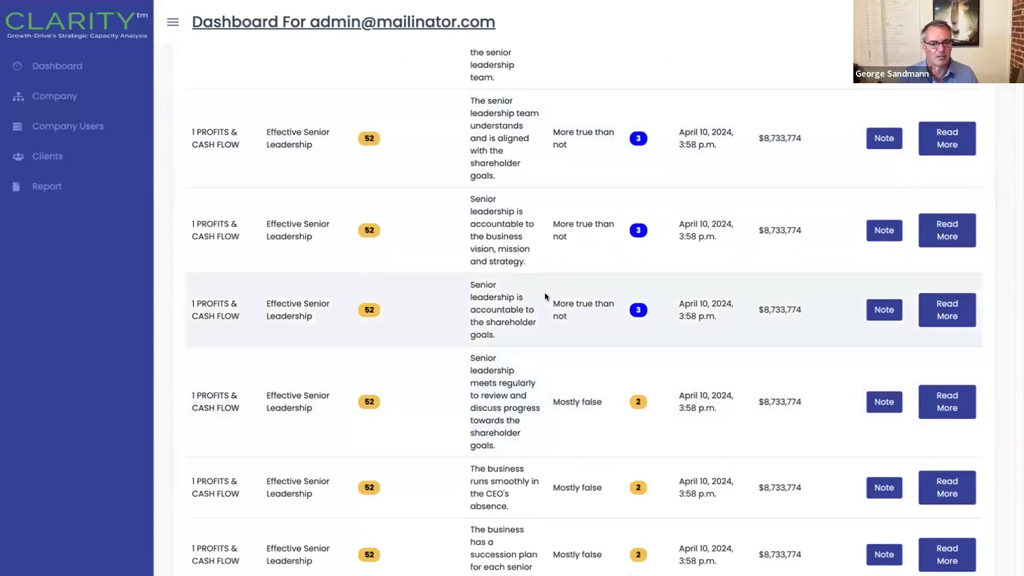
pyautogui.scroll(-1, 508, 397)
pyautogui.scroll(-2, 501, 411)
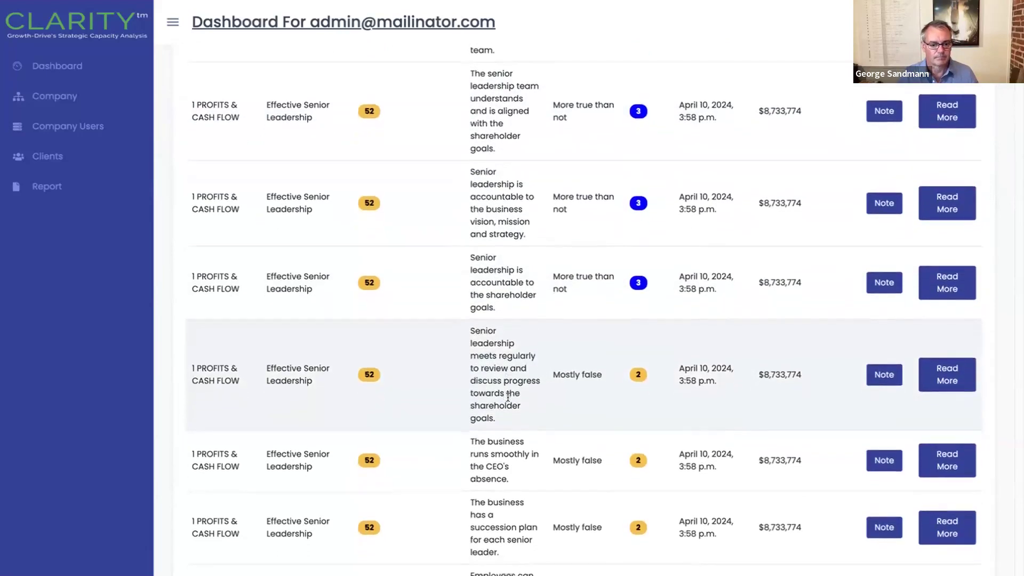
pyautogui.scroll(-2, 489, 446)
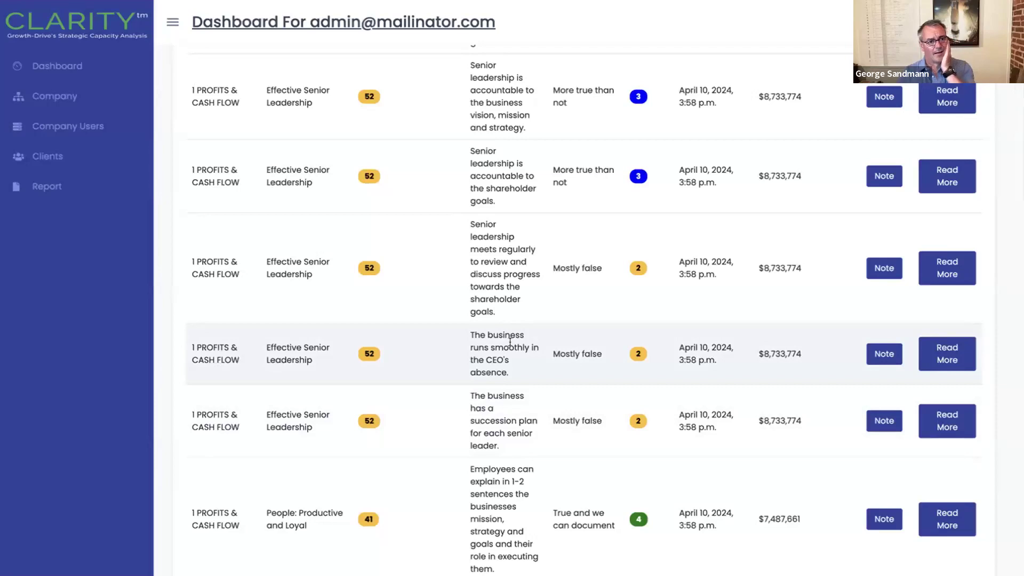
pyautogui.click(955, 357)
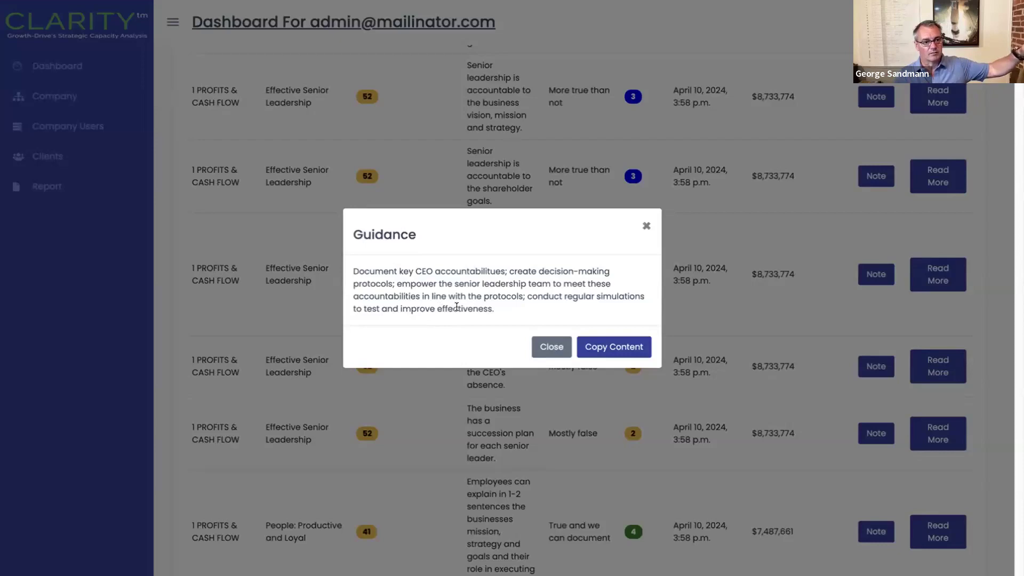
pyautogui.click(552, 347)
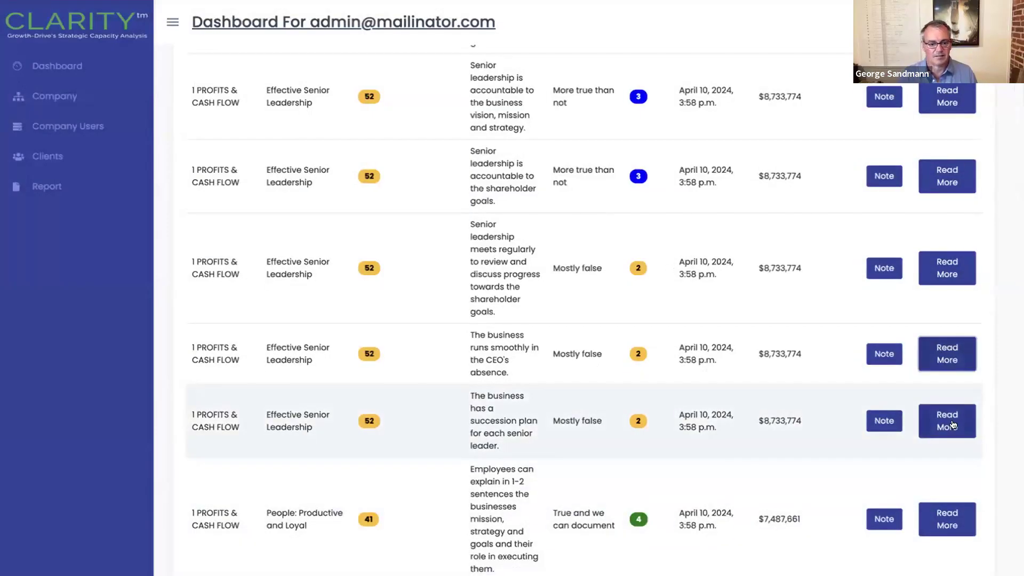
# Copy the guidance text for the key result about a succession plan for each senior leader, and close it.
pyautogui.click(953, 424)
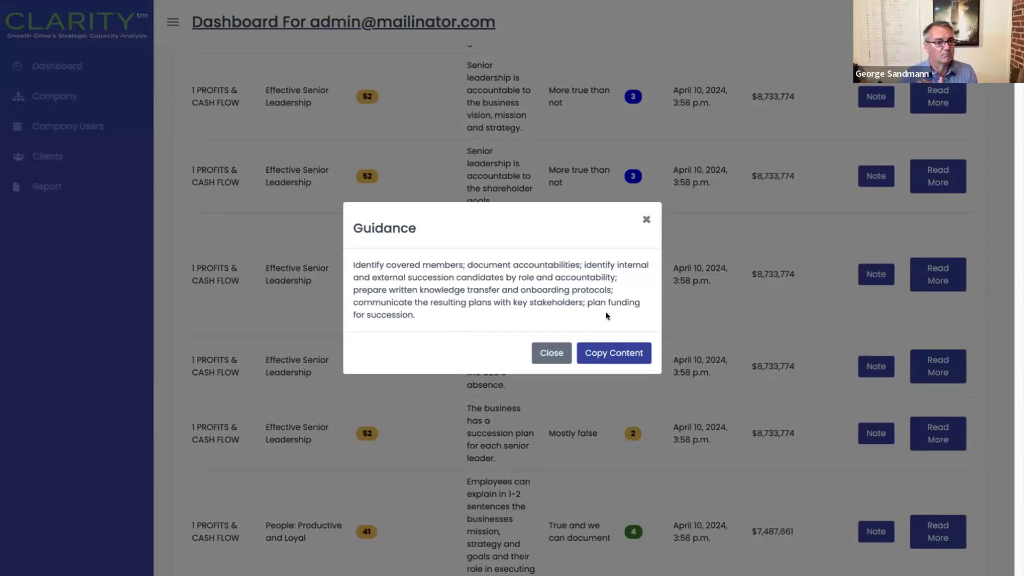
pyautogui.click(614, 354)
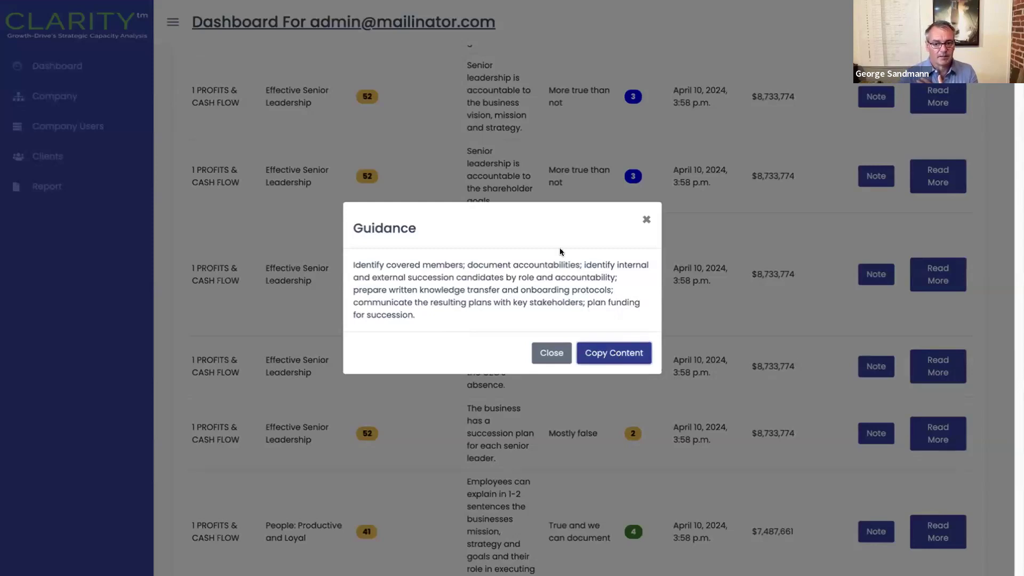
pyautogui.click(604, 353)
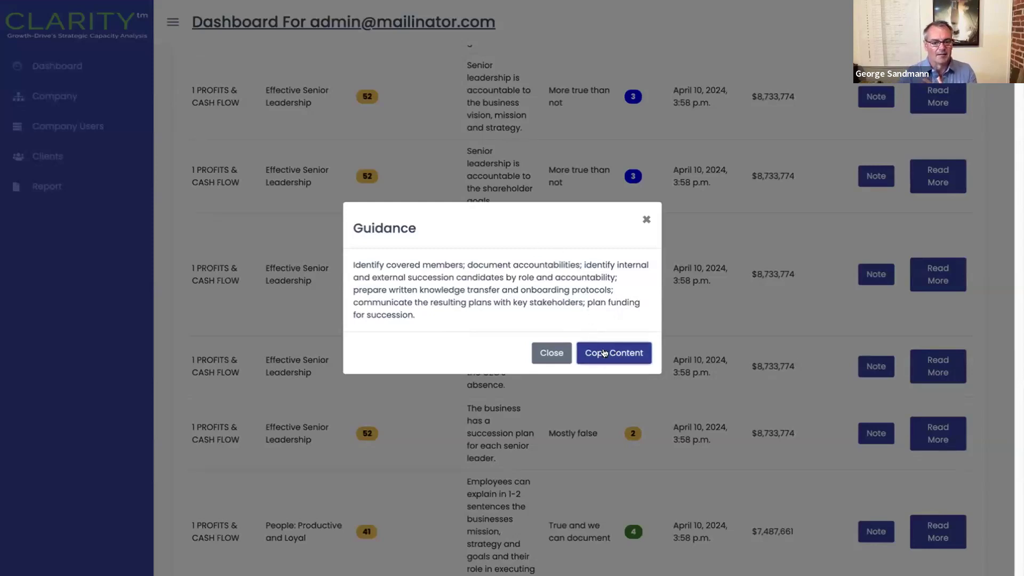
pyautogui.click(645, 221)
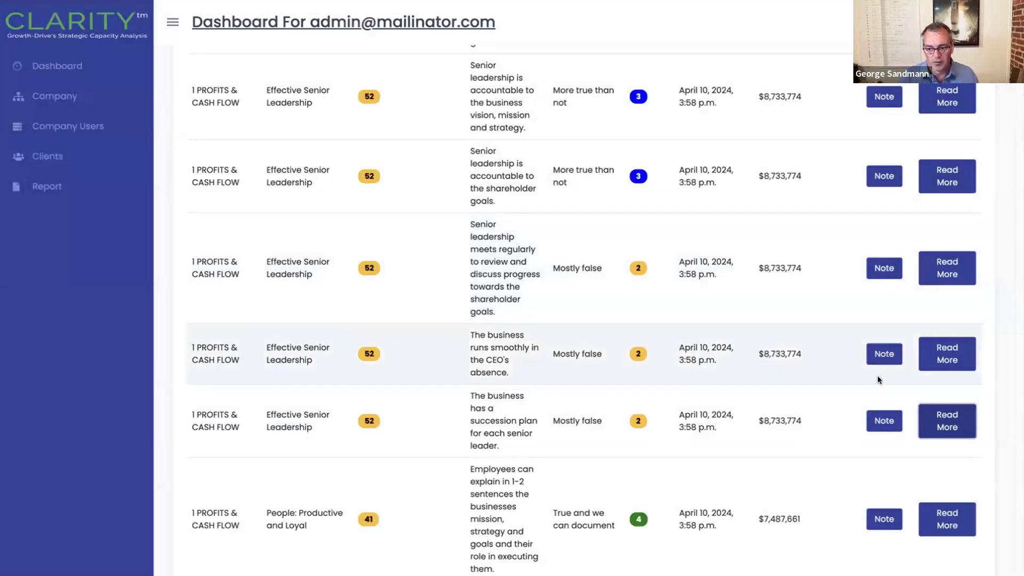
pyautogui.scroll(8, 889, 336)
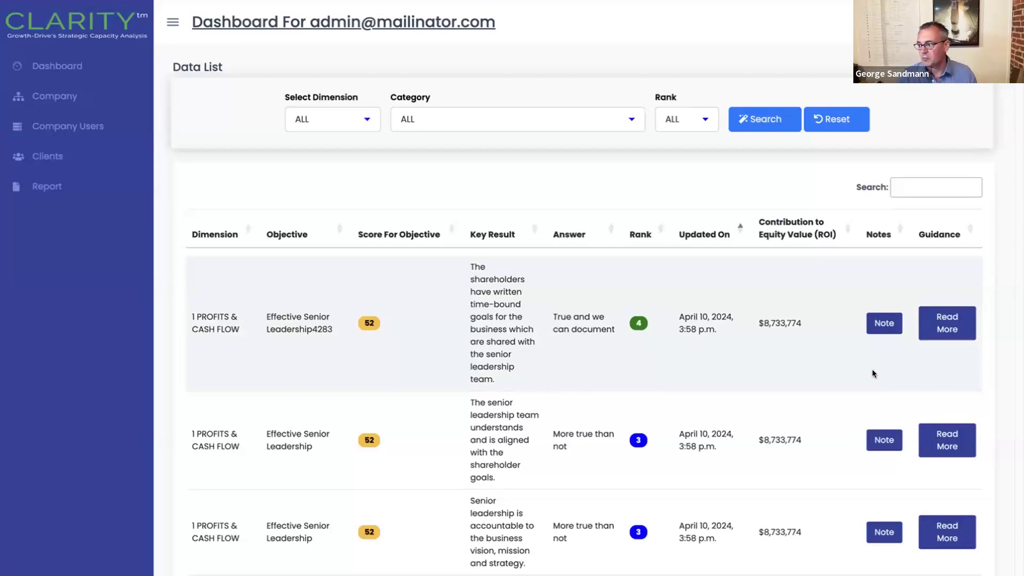
pyautogui.click(884, 323)
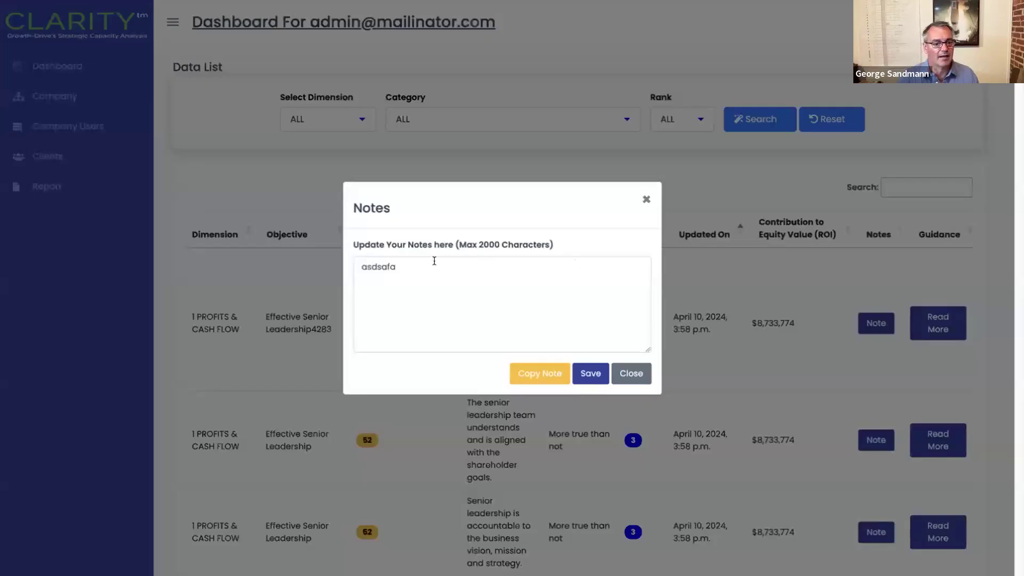
pyautogui.doubleClick(385, 266)
pyautogui.write('I w')
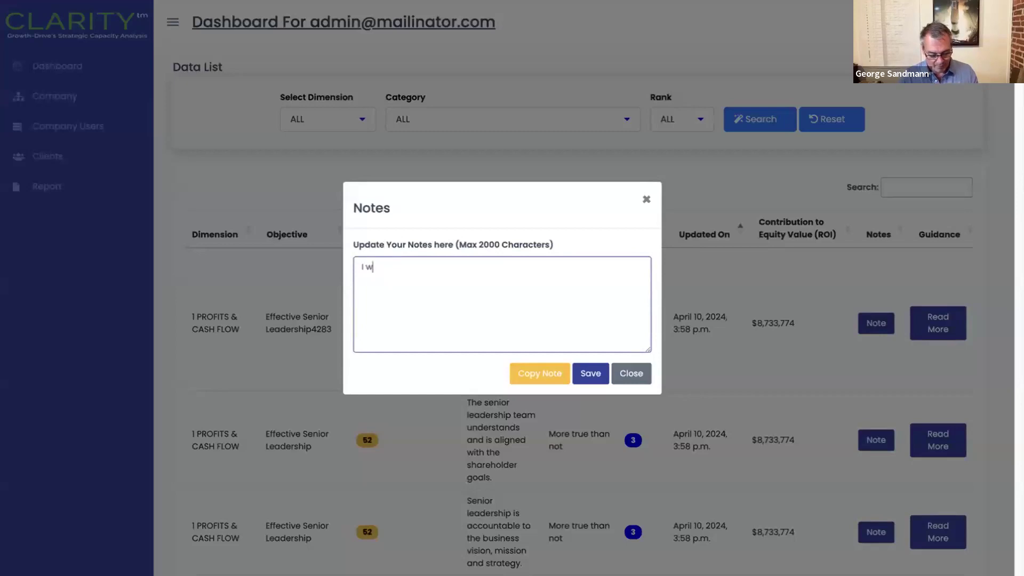
pyautogui.write('orked with th')
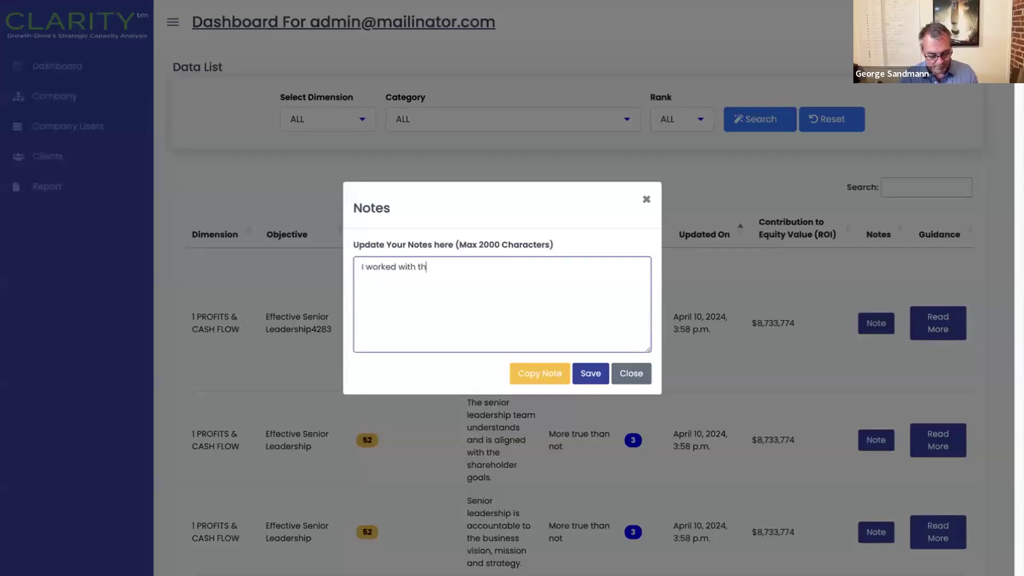
pyautogui.write('e SLT and ')
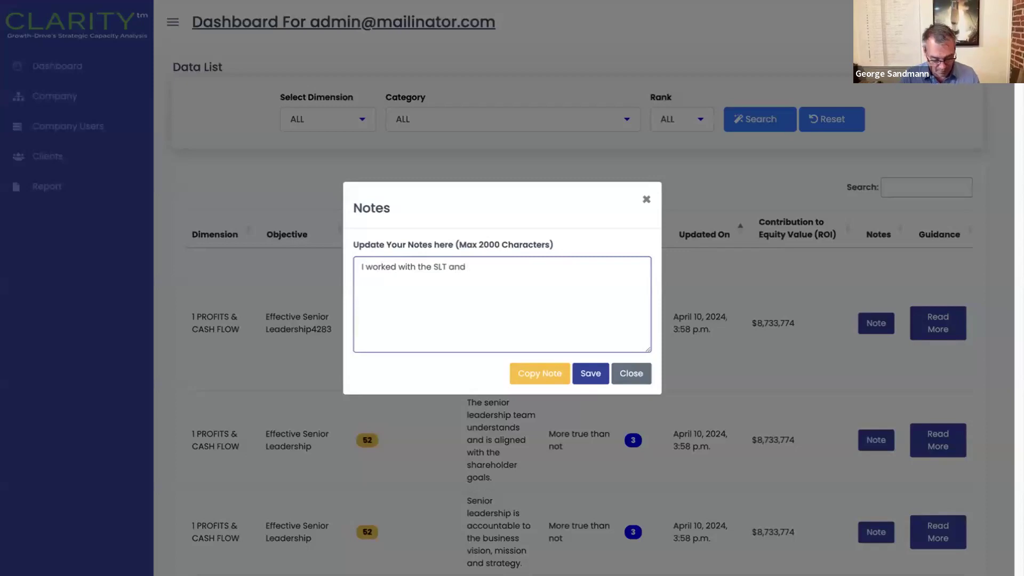
pyautogui.write('www.growth')
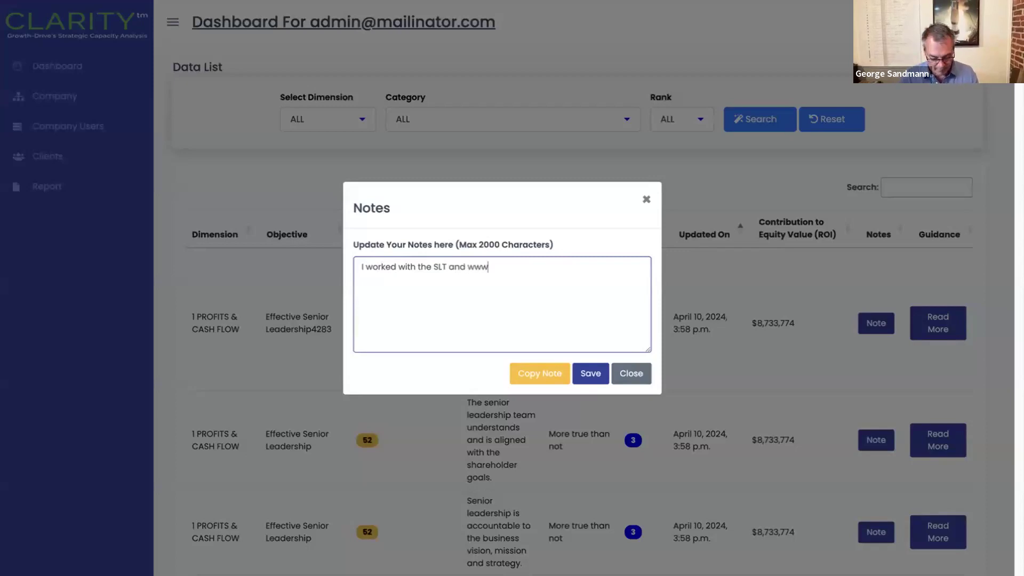
pyautogui.write('-drive.com')
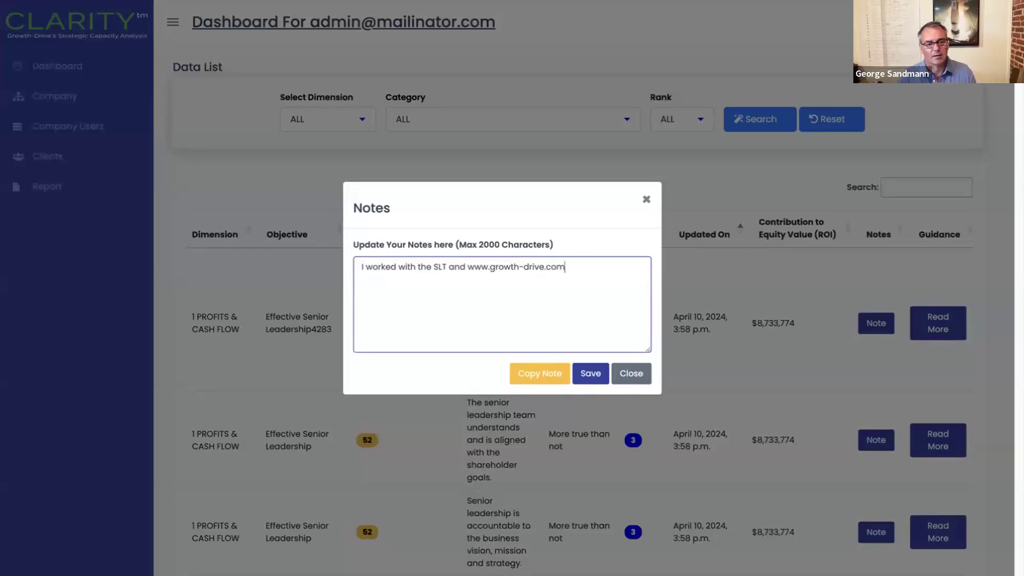
pyautogui.tripleClick(433, 264)
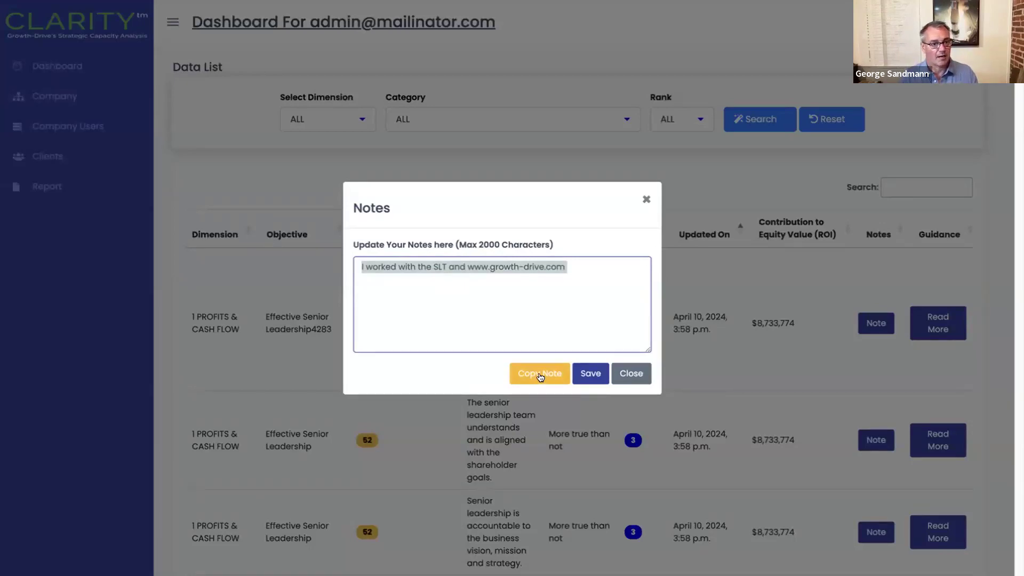
pyautogui.click(590, 373)
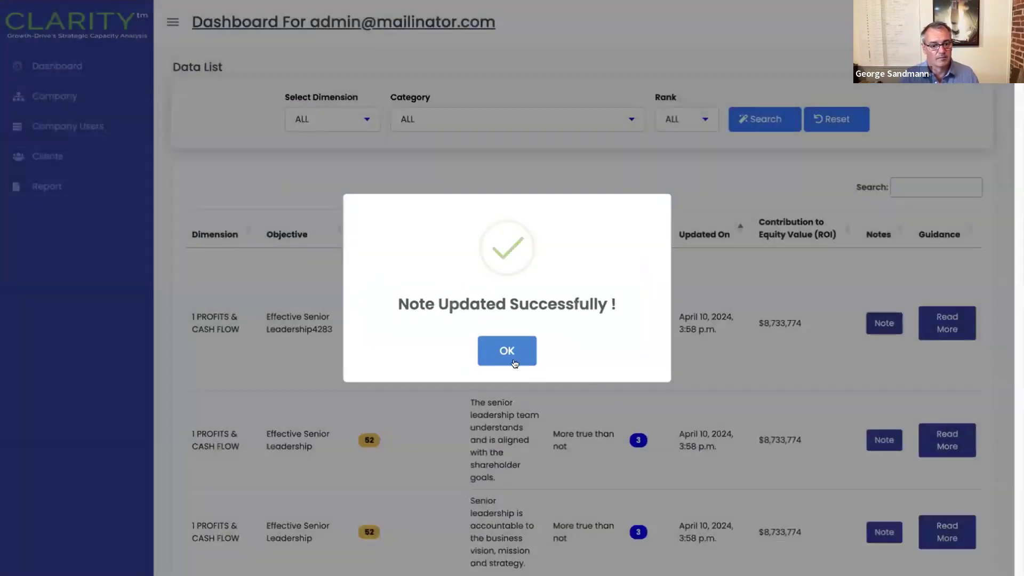
pyautogui.click(515, 364)
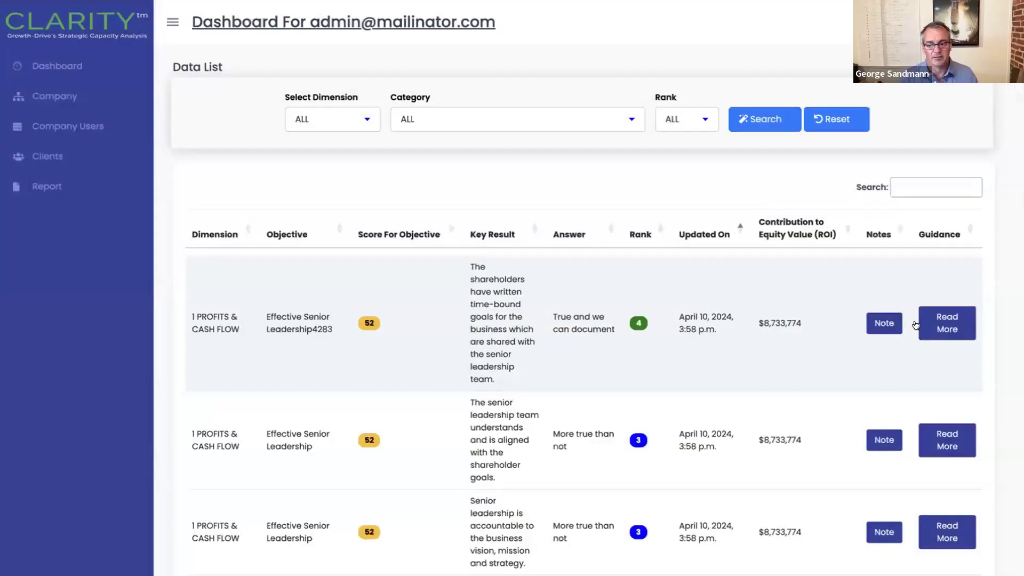
# Reopen the note on the Effective Senior Leadership4283 key result to check its saved text, and close it.
pyautogui.click(883, 324)
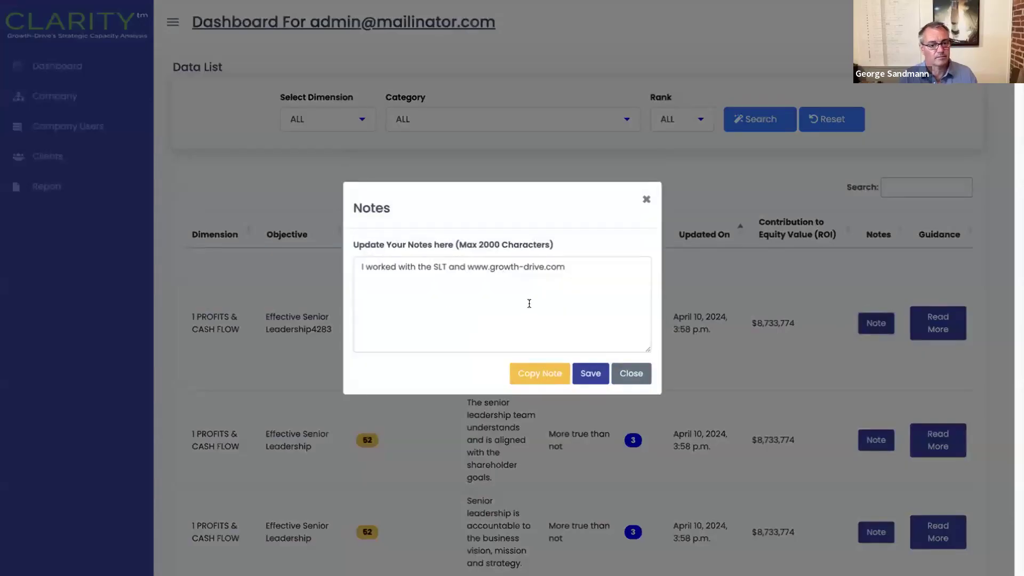
pyautogui.click(620, 370)
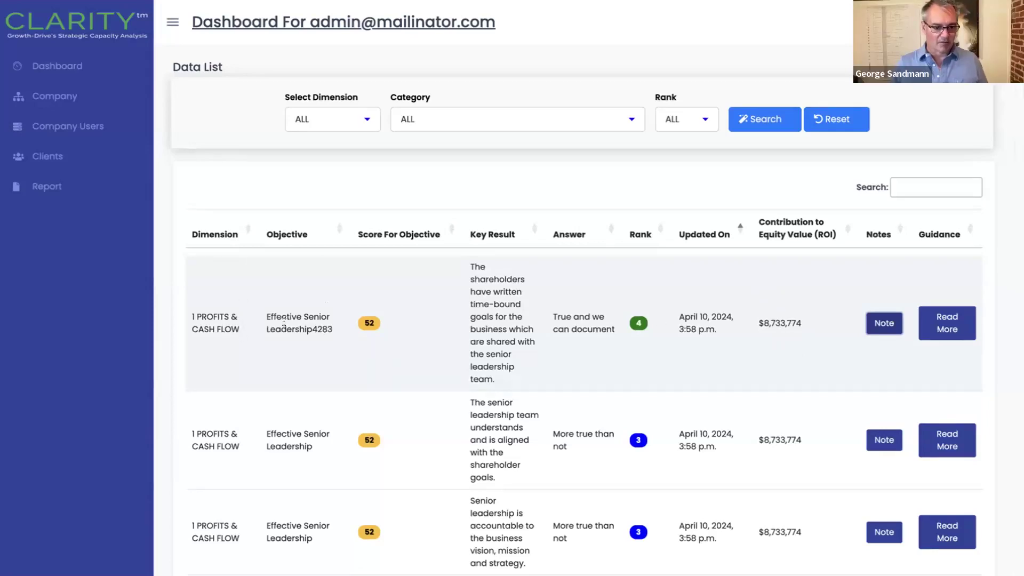
pyautogui.click(424, 315)
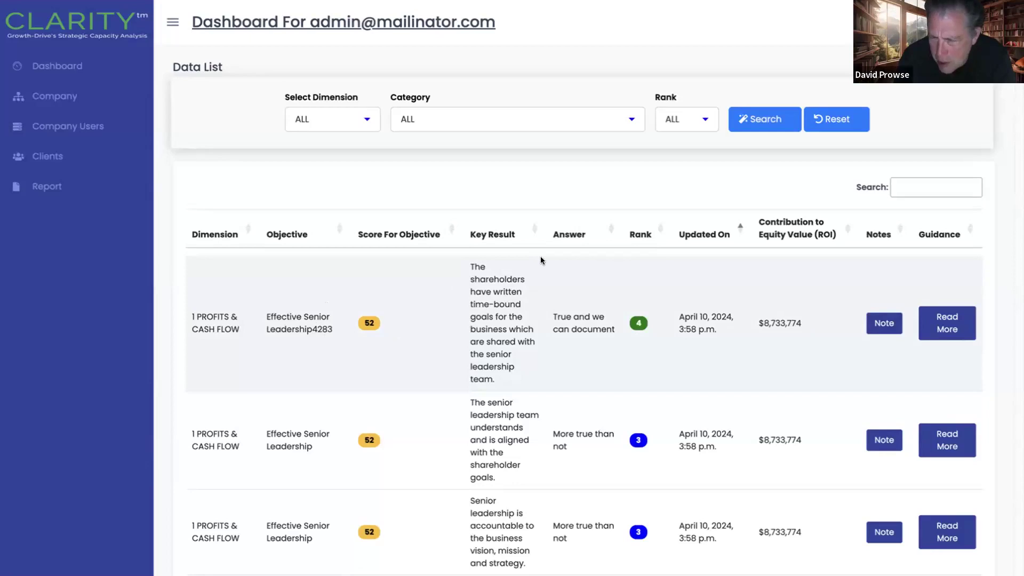
# Sort the key results in the data list by rank in descending order.
pyautogui.scroll(-4, 540, 260)
pyautogui.scroll(4, 624, 227)
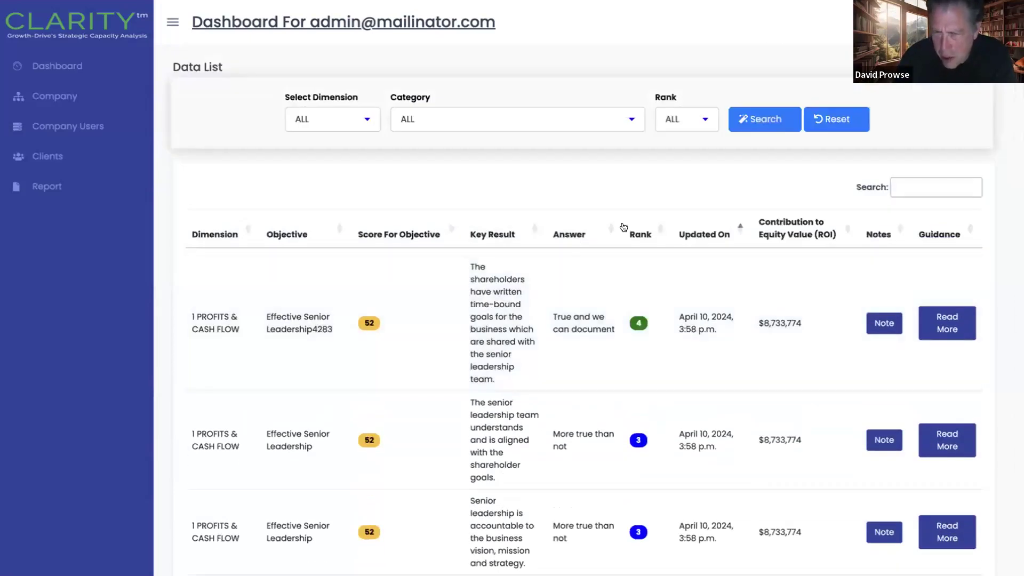
pyautogui.click(634, 237)
pyautogui.click(635, 236)
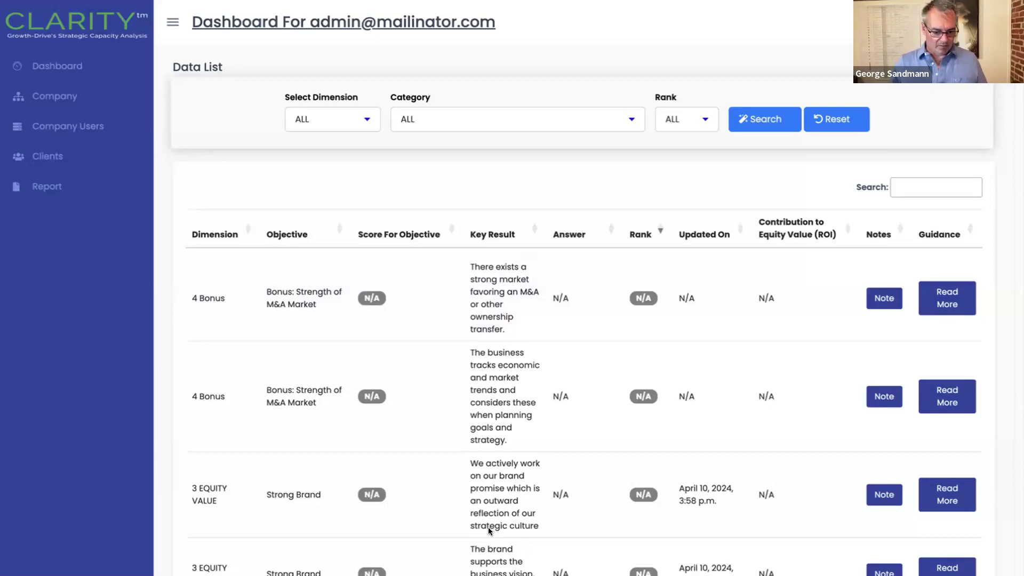
# Switch to the browser window with the Level 1 Range of Value report and examine its transferable value matrix and capacity scores.
pyautogui.press('super+Tab')
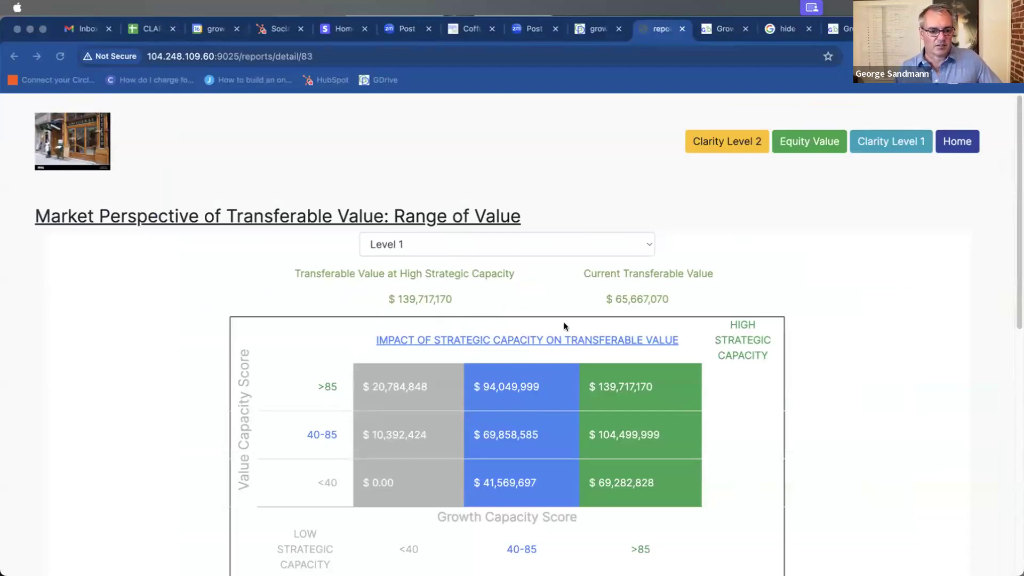
pyautogui.scroll(-2, 565, 323)
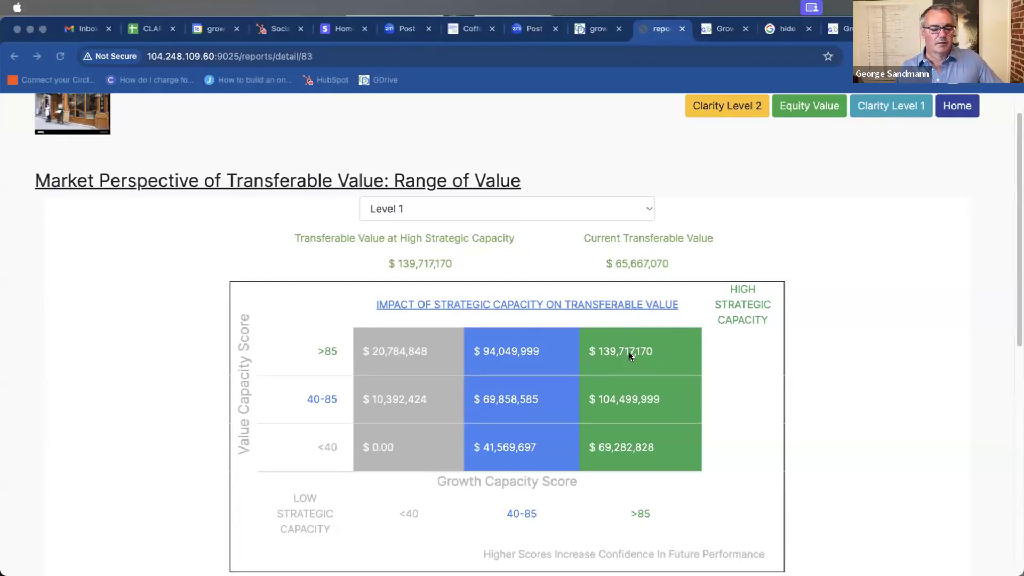
pyautogui.scroll(-4, 629, 356)
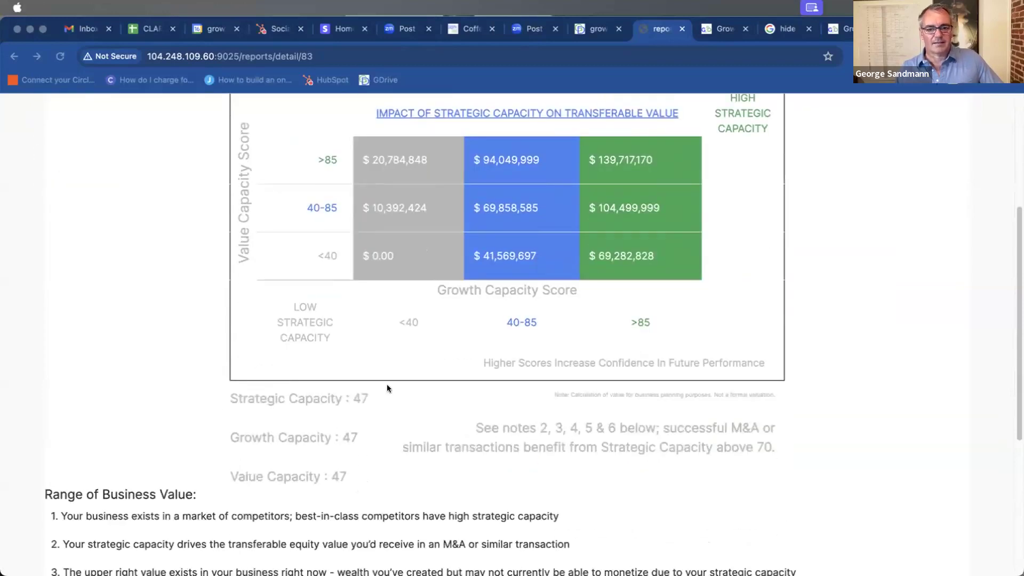
pyautogui.scroll(1, 387, 388)
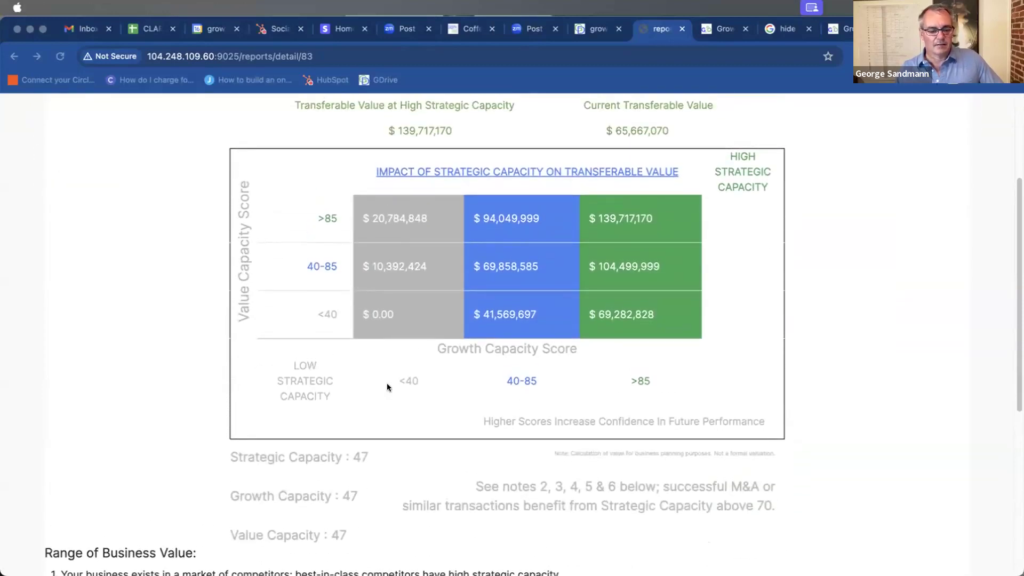
pyautogui.scroll(2, 388, 388)
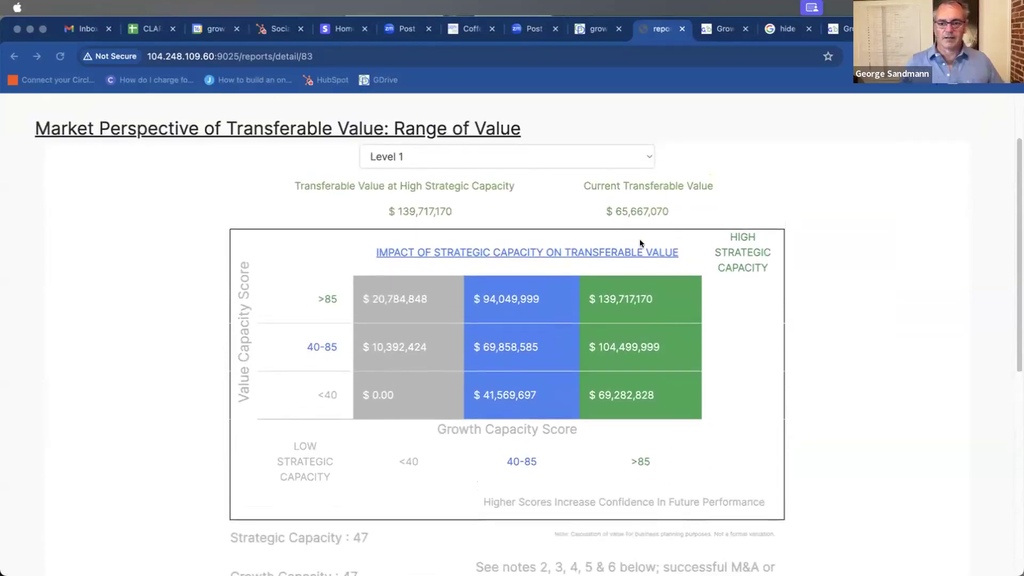
pyautogui.scroll(-2, 574, 358)
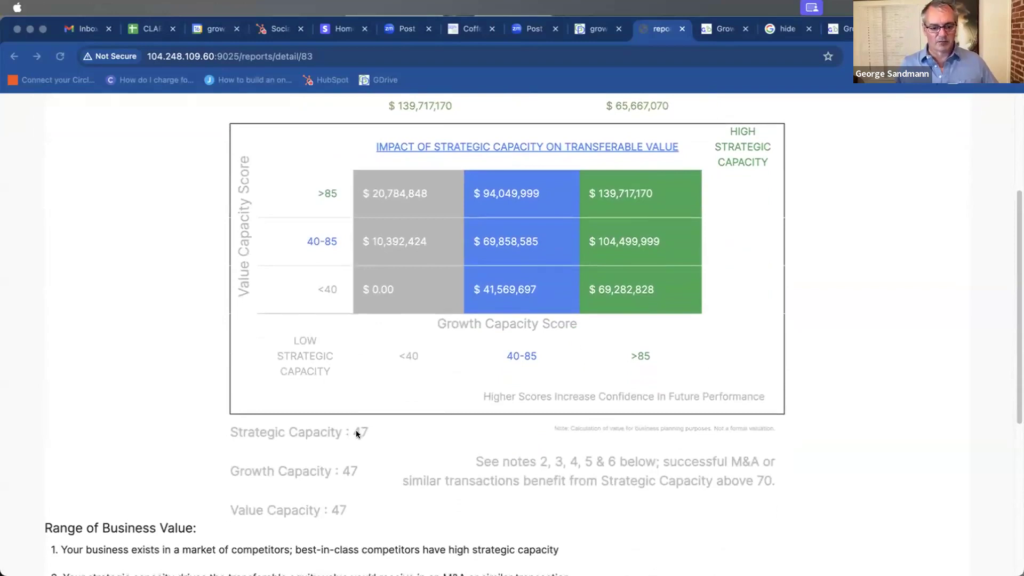
pyautogui.scroll(-1, 591, 198)
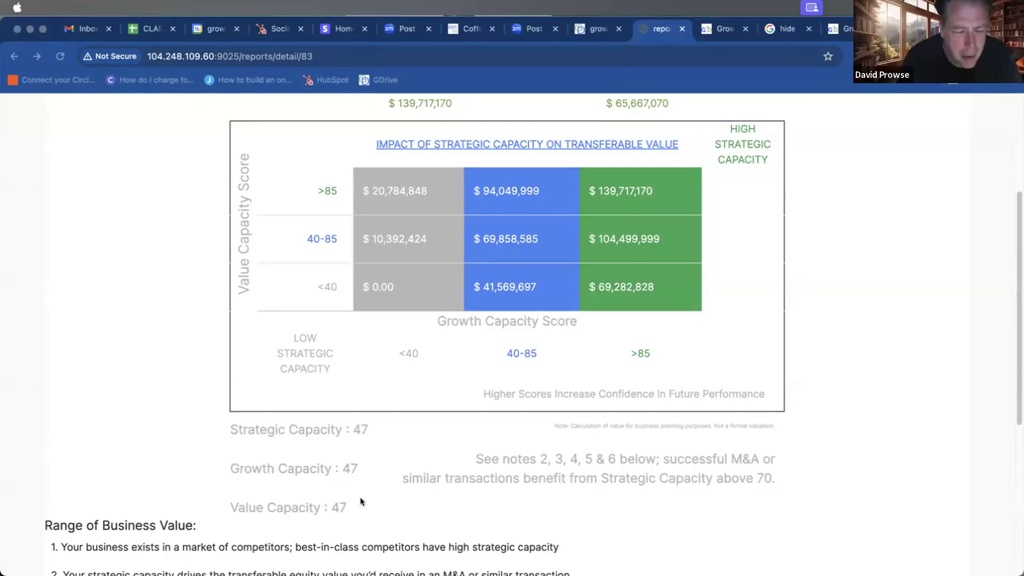
# Read the Range of Business Value notes below the matrix and compare them with the transferable value figures.
pyautogui.scroll(-2, 520, 483)
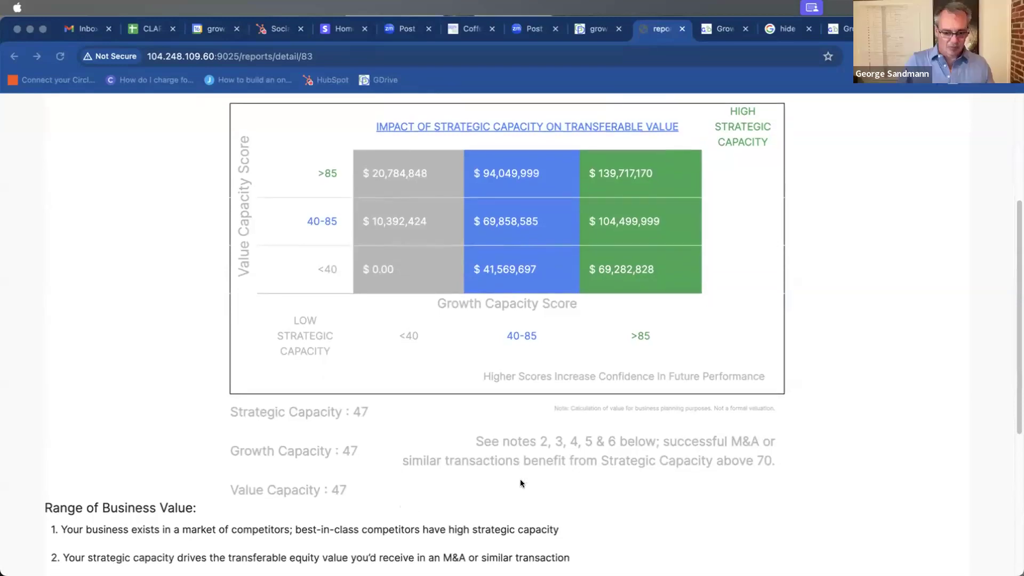
pyautogui.scroll(-5, 521, 483)
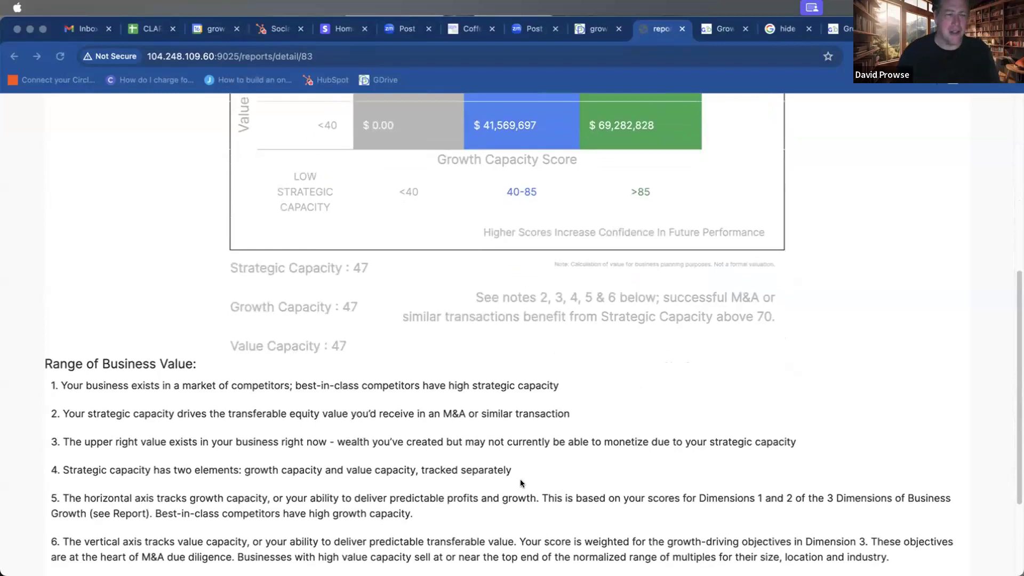
pyautogui.scroll(1, 521, 483)
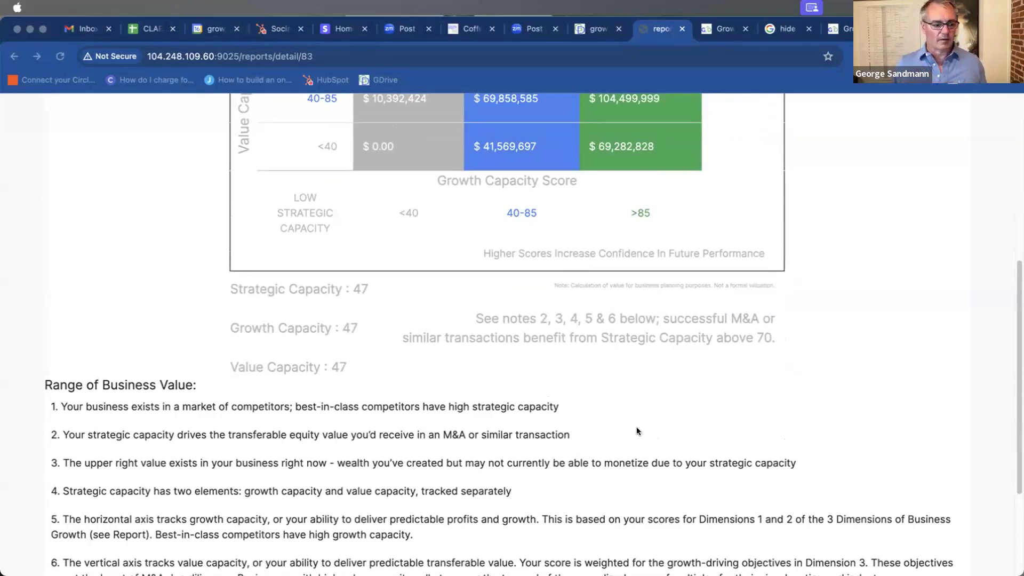
pyautogui.scroll(-3, 637, 431)
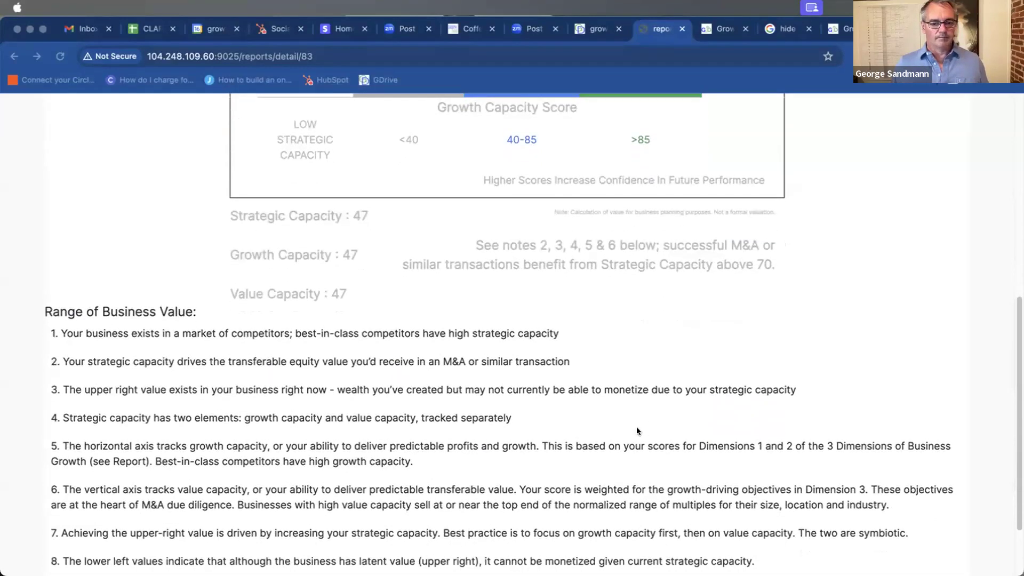
pyautogui.scroll(15, 636, 431)
pyautogui.scroll(-3, 636, 431)
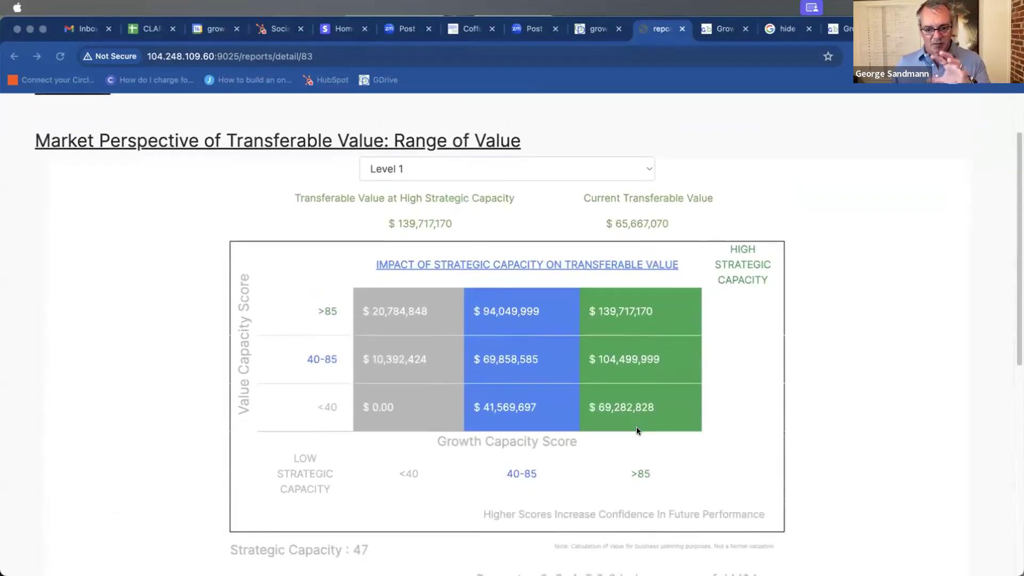
pyautogui.scroll(-3, 637, 431)
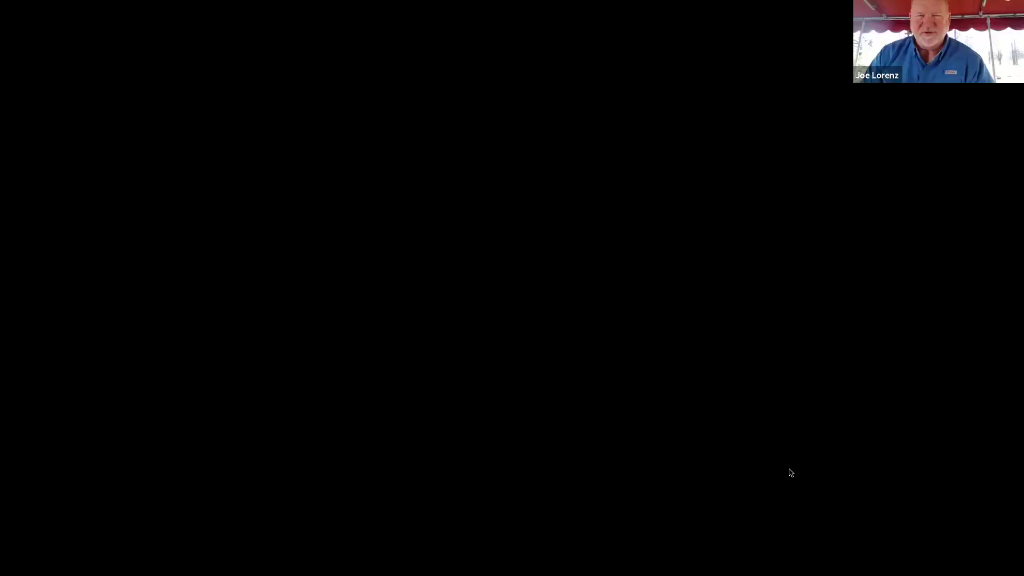
# Switch back to the dashboard window with the data list.
pyautogui.press('super+Tab')
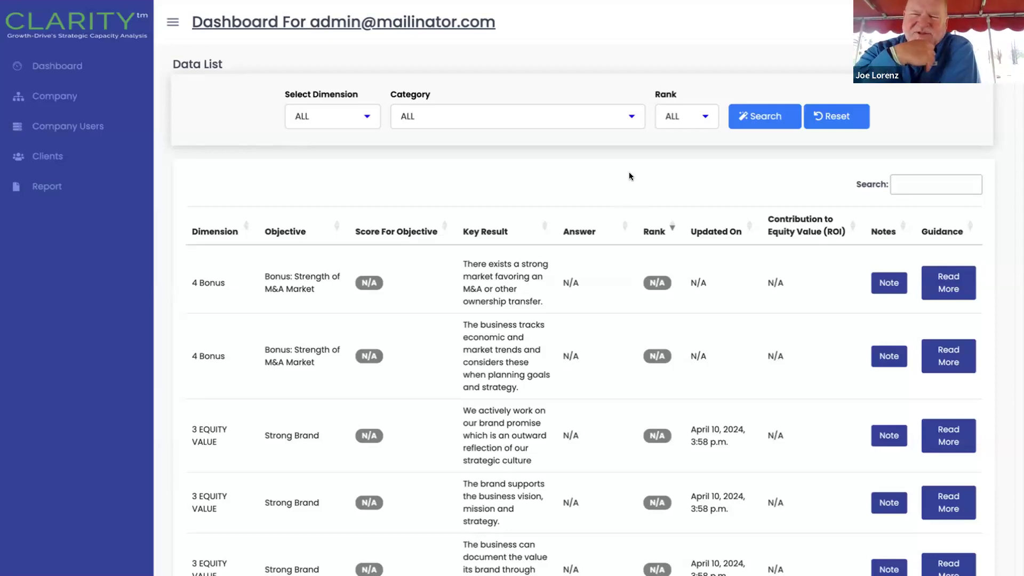
pyautogui.moveTo(305, 2)
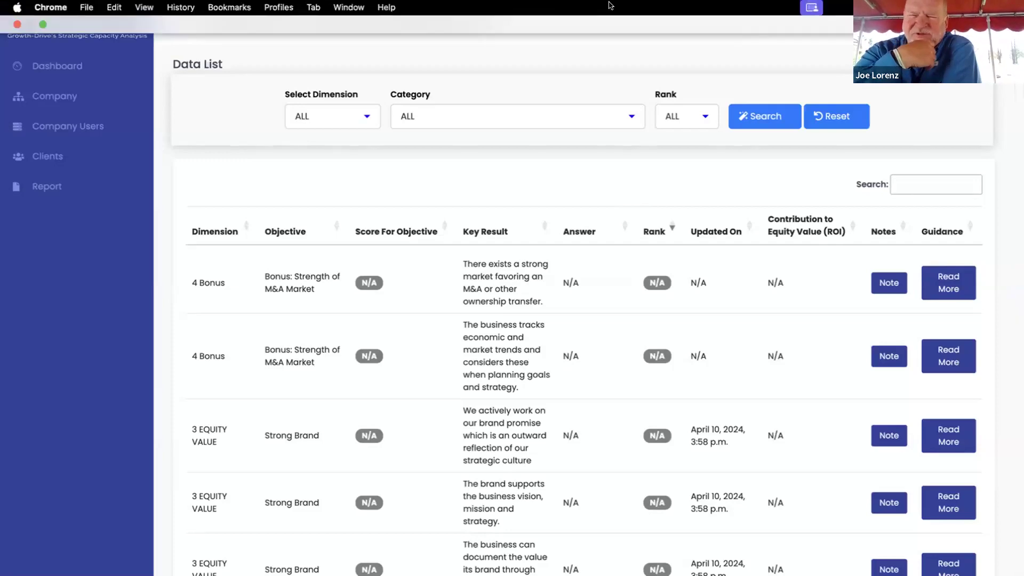